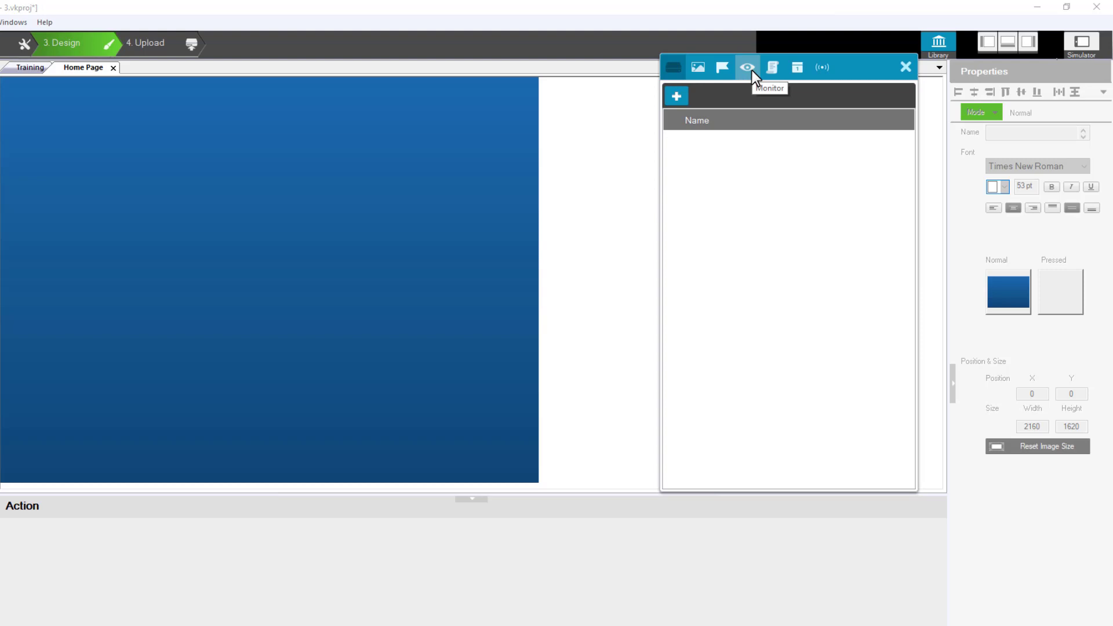
- Switch the library panel to the Monitor tab to see the monitor event list
left_click(752, 71)
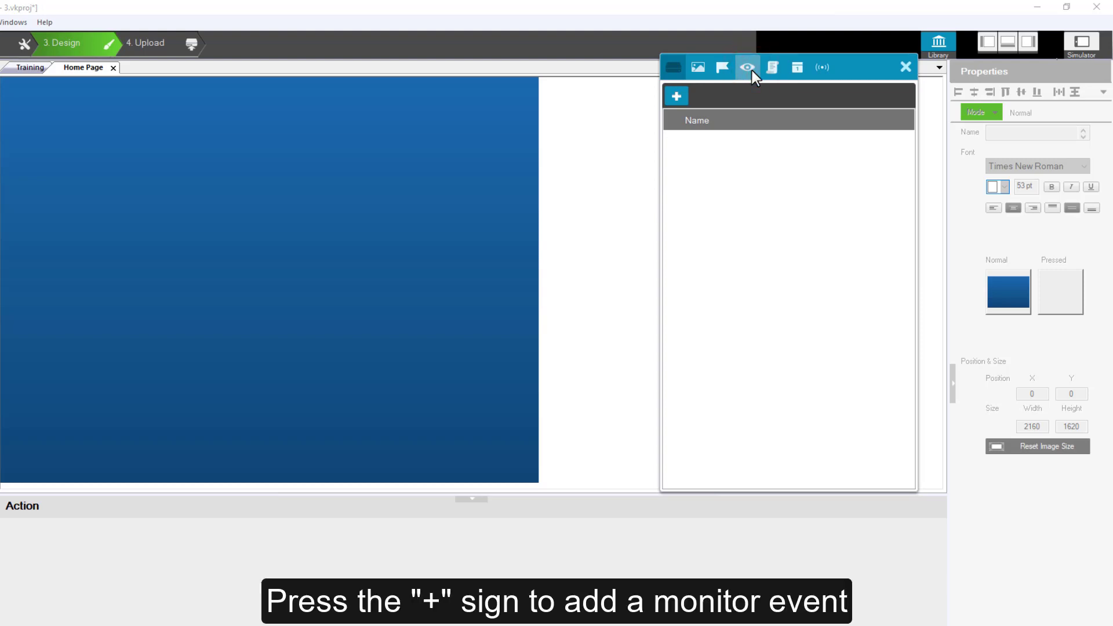
- Add a 'New Monitor' event of type If and review the Flag, Variable and IO Input conditions
left_click(677, 100)
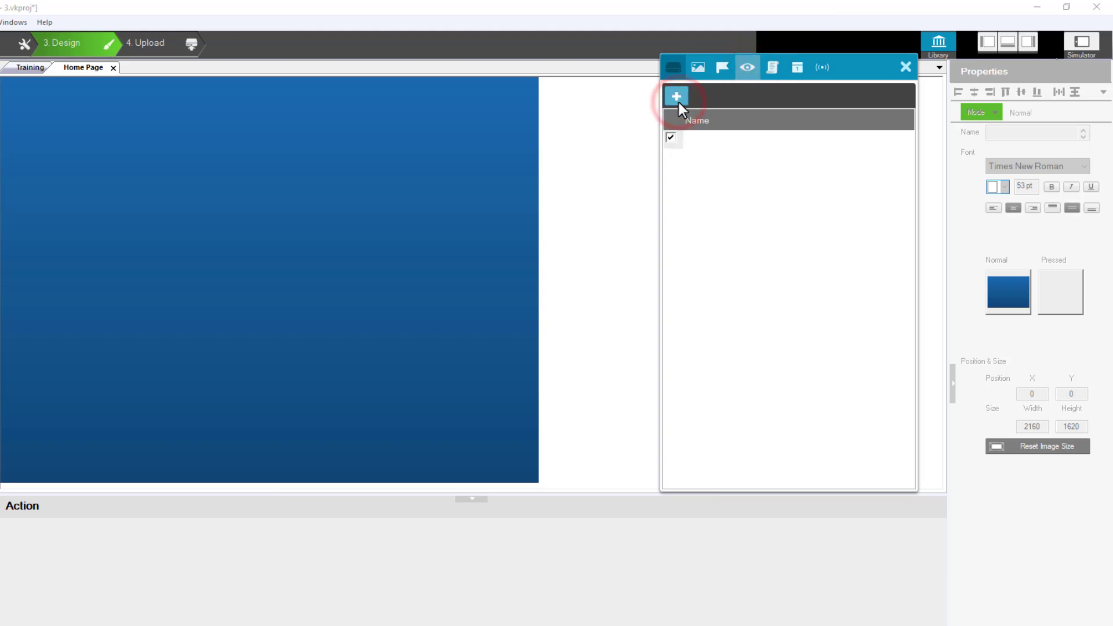
left_click(146, 96)
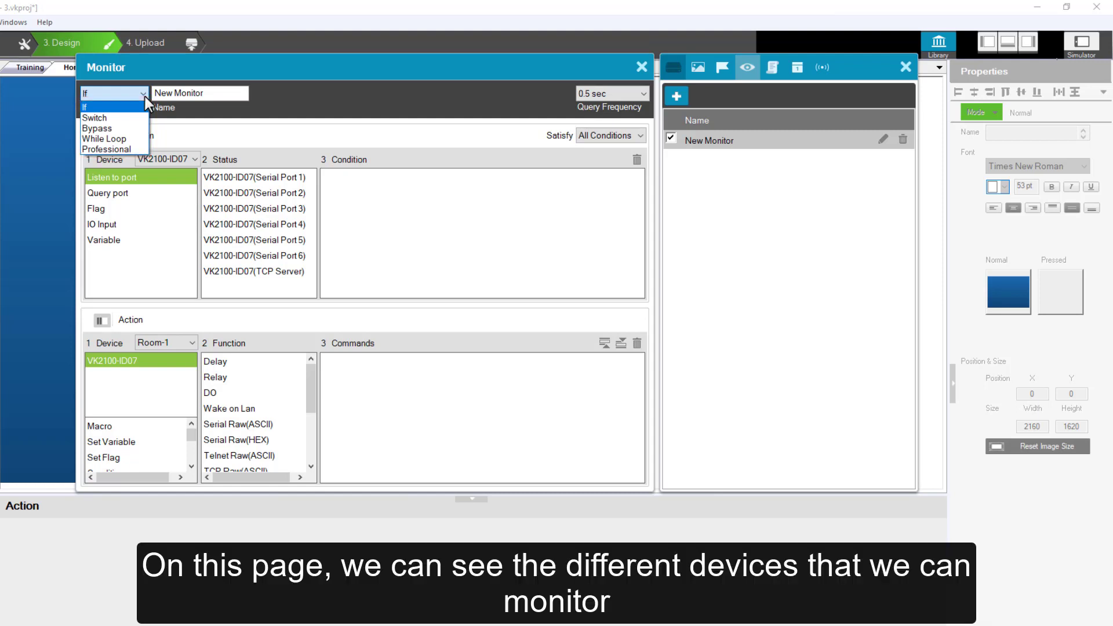
left_click(147, 176)
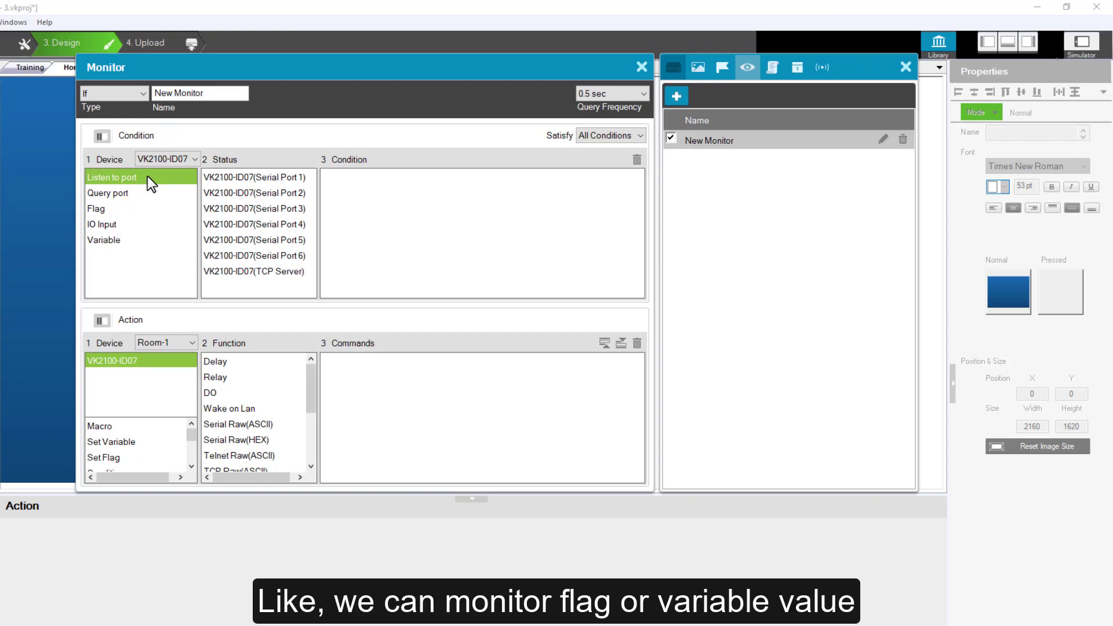
left_click(147, 209)
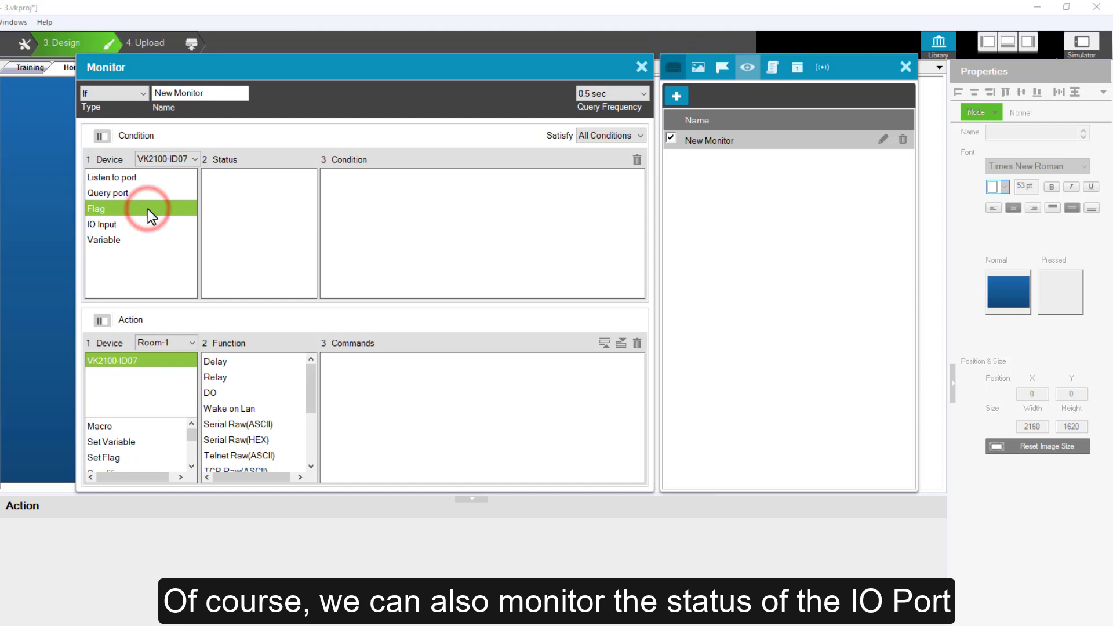
left_click(149, 244)
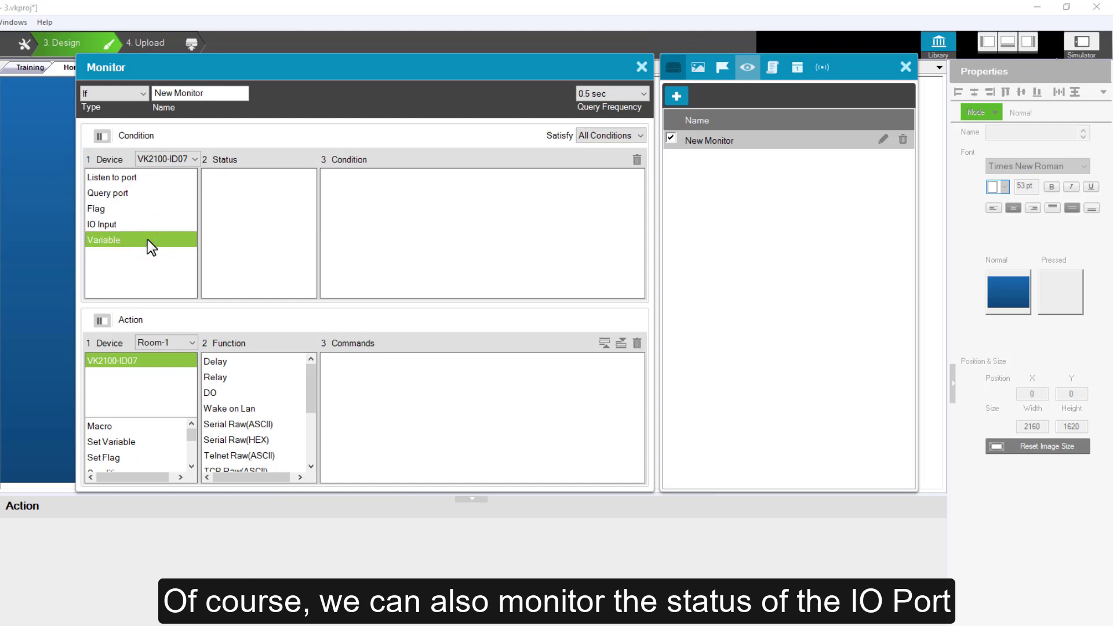
left_click(147, 225)
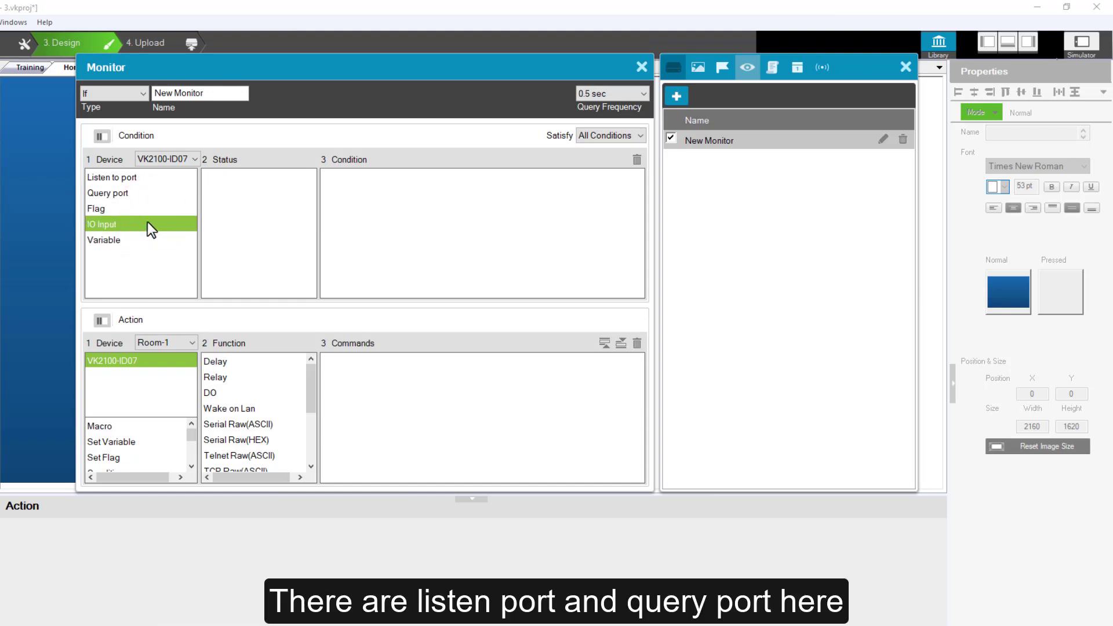
- Set the monitor condition to Query port, listing the six VK2100-ID07 serial ports
left_click(147, 179)
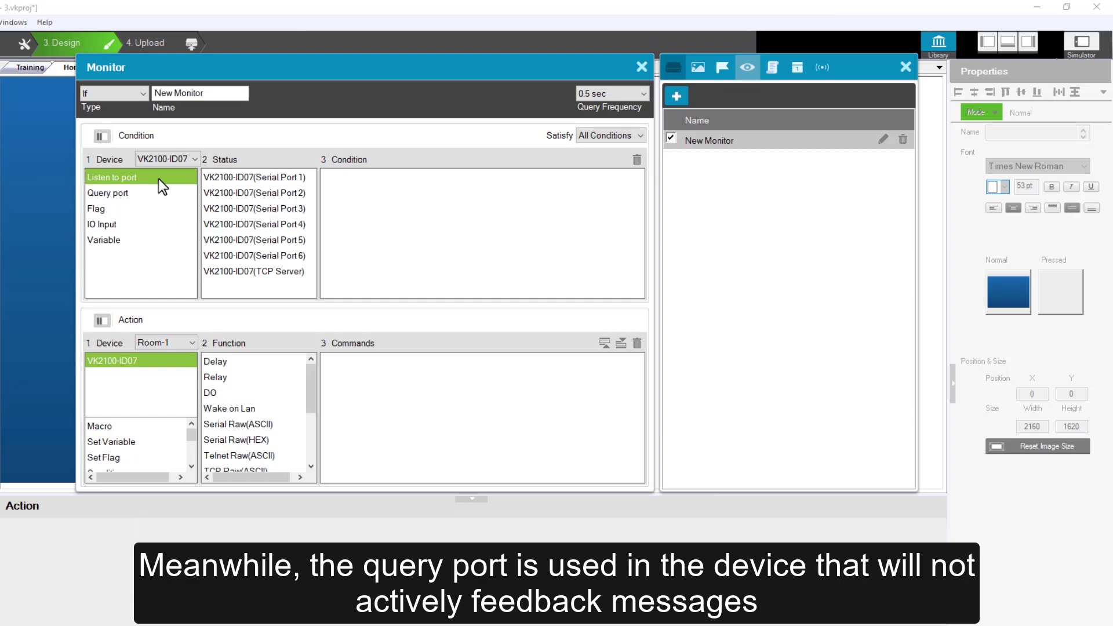
left_click(175, 196)
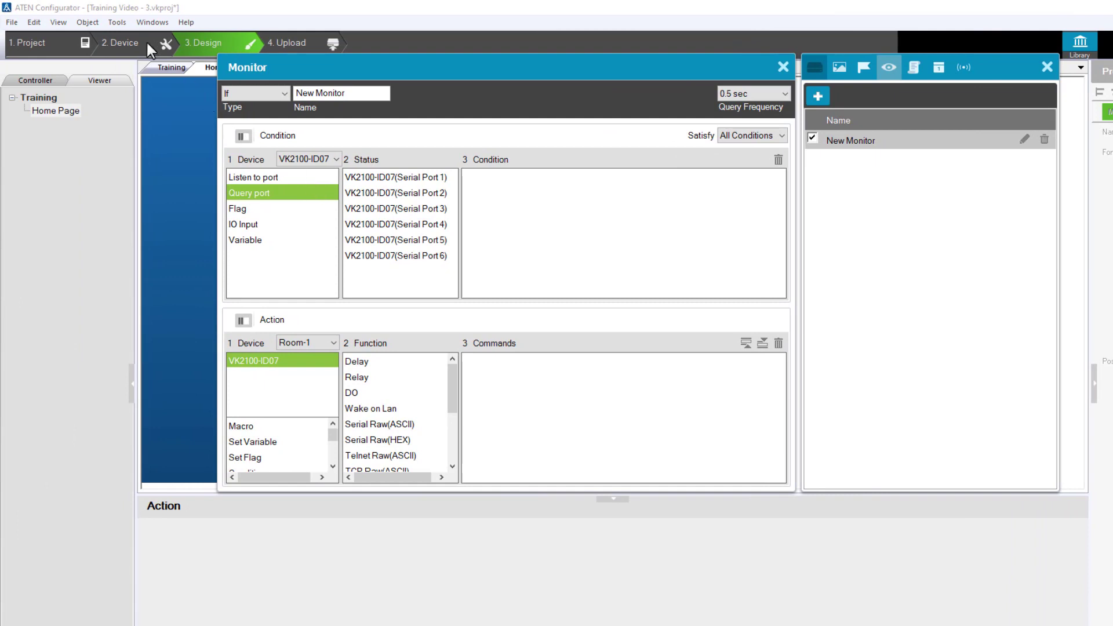
- Start a new device on Ethernet 1 named Hercules
left_click(134, 43)
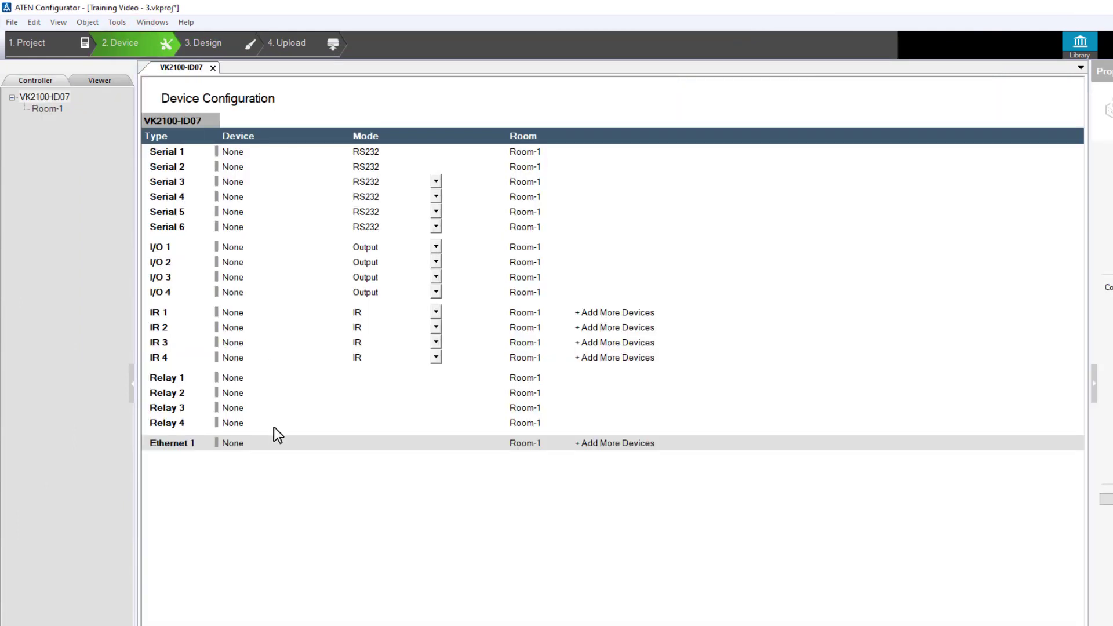
left_click(277, 443)
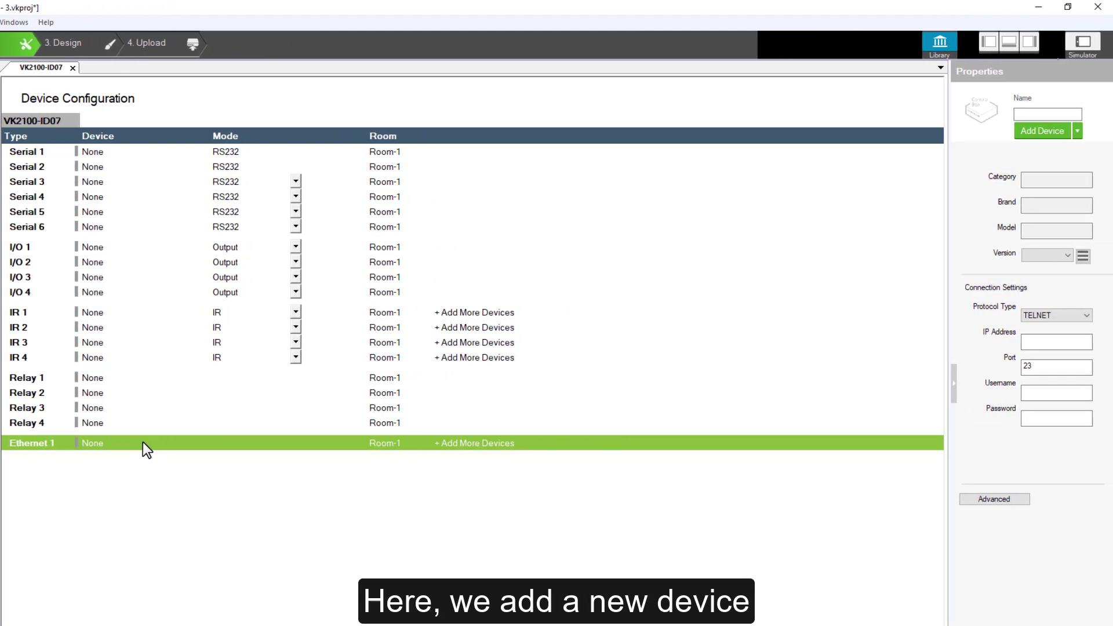
left_click(1035, 114)
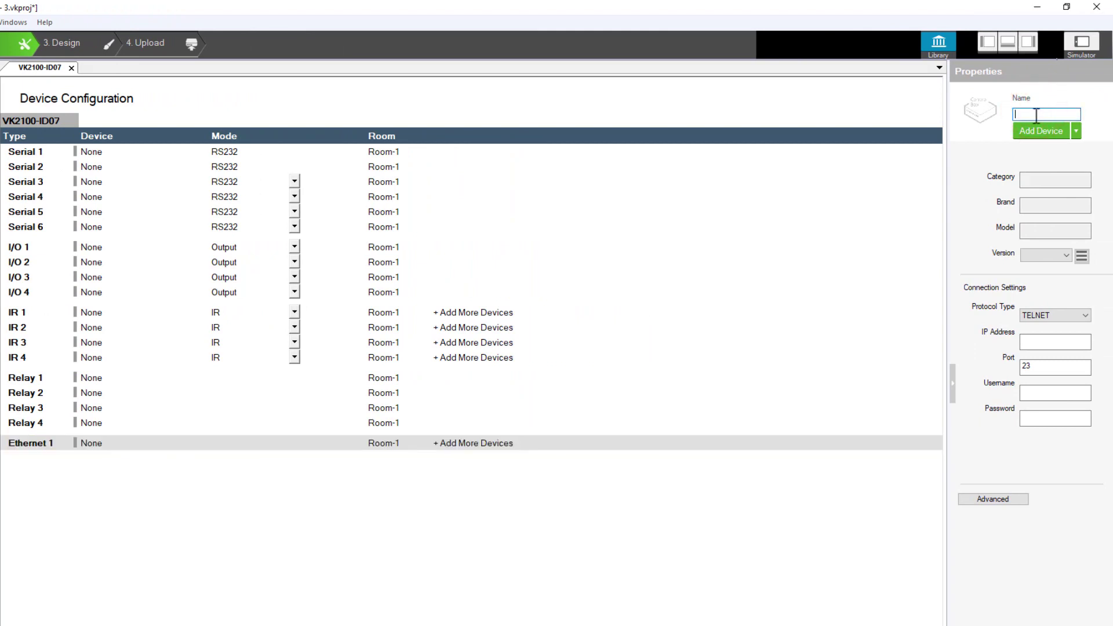
type("Hercules")
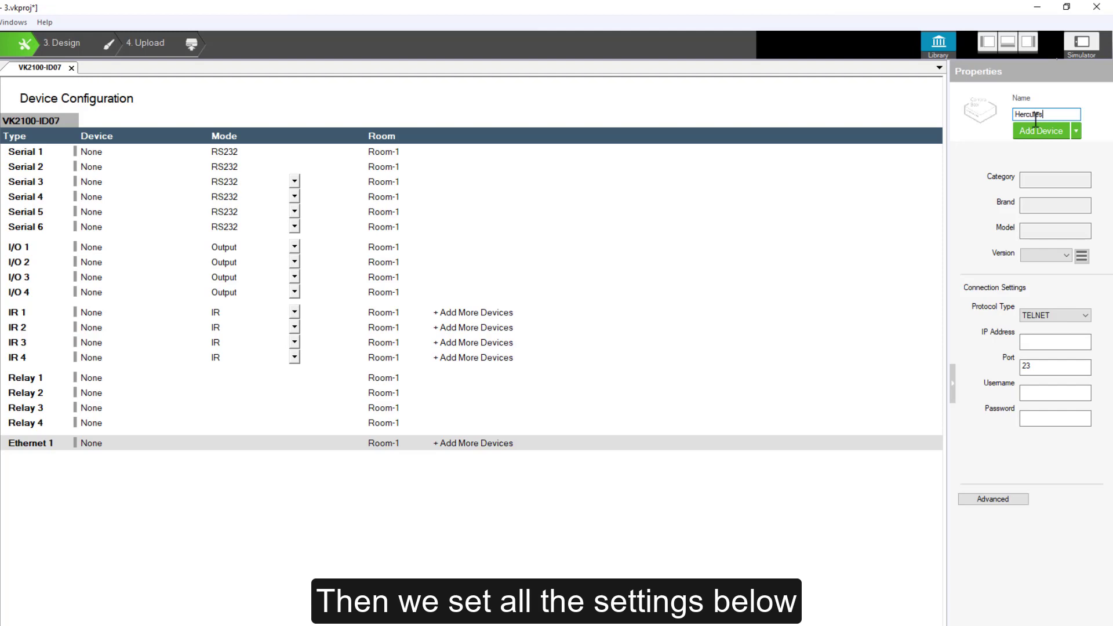
- Set the Hercules protocol type to TCP on port 80, then bring up a command prompt
left_click(1076, 316)
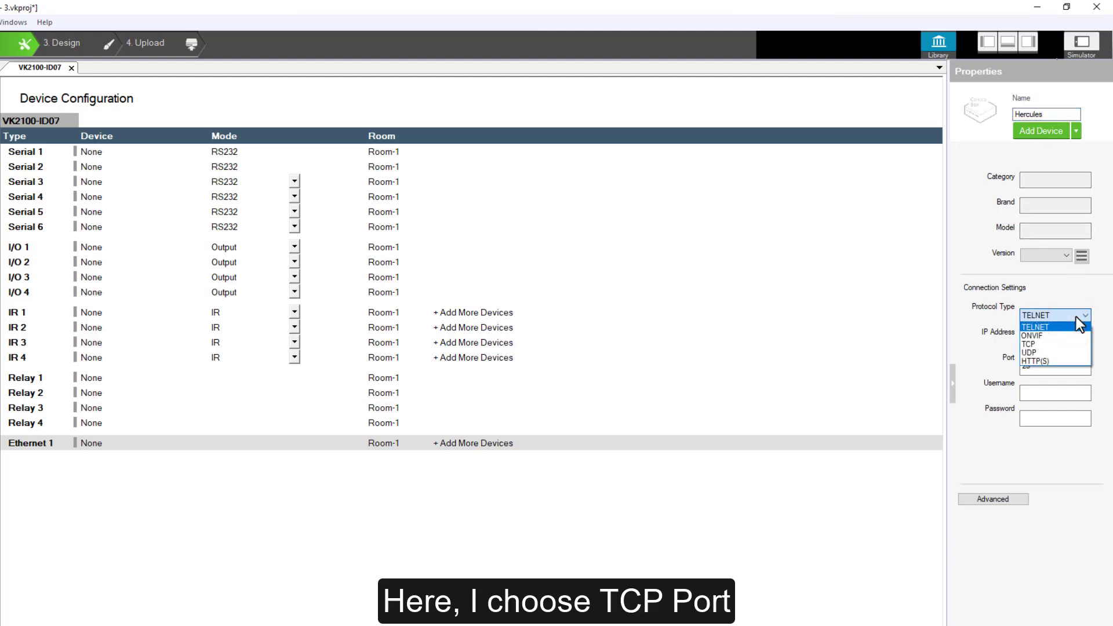
left_click(1075, 343)
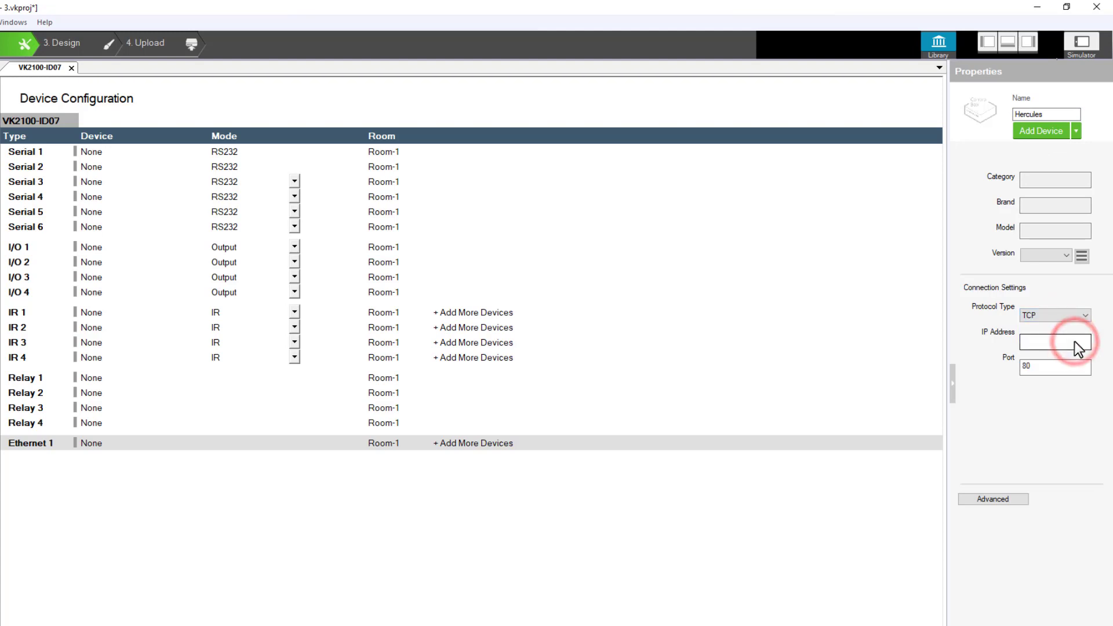
left_click(1076, 343)
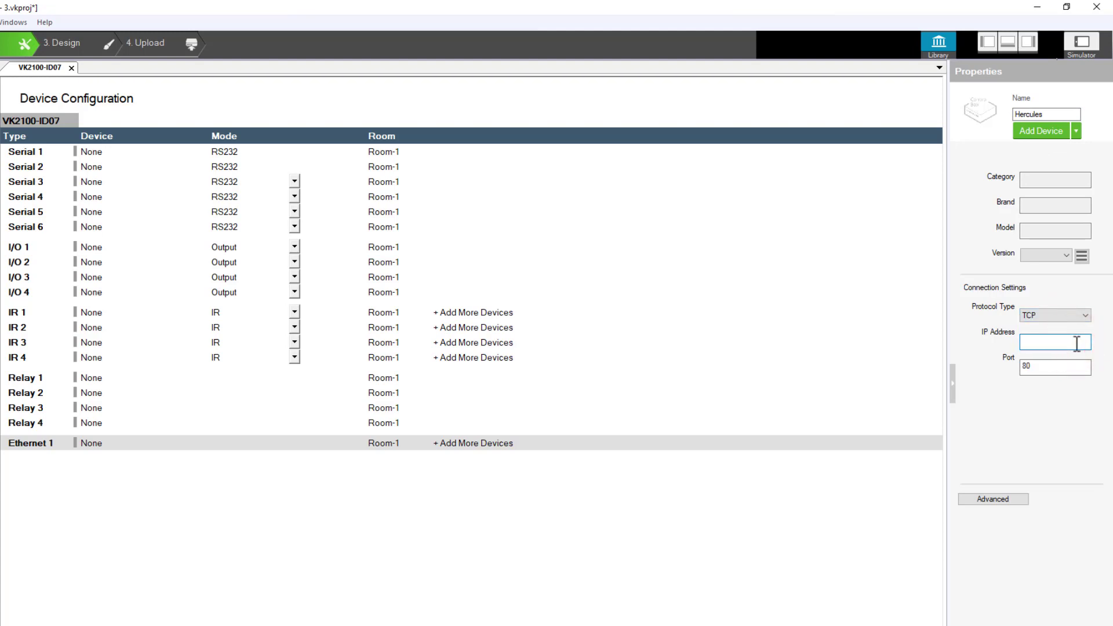
key("super")
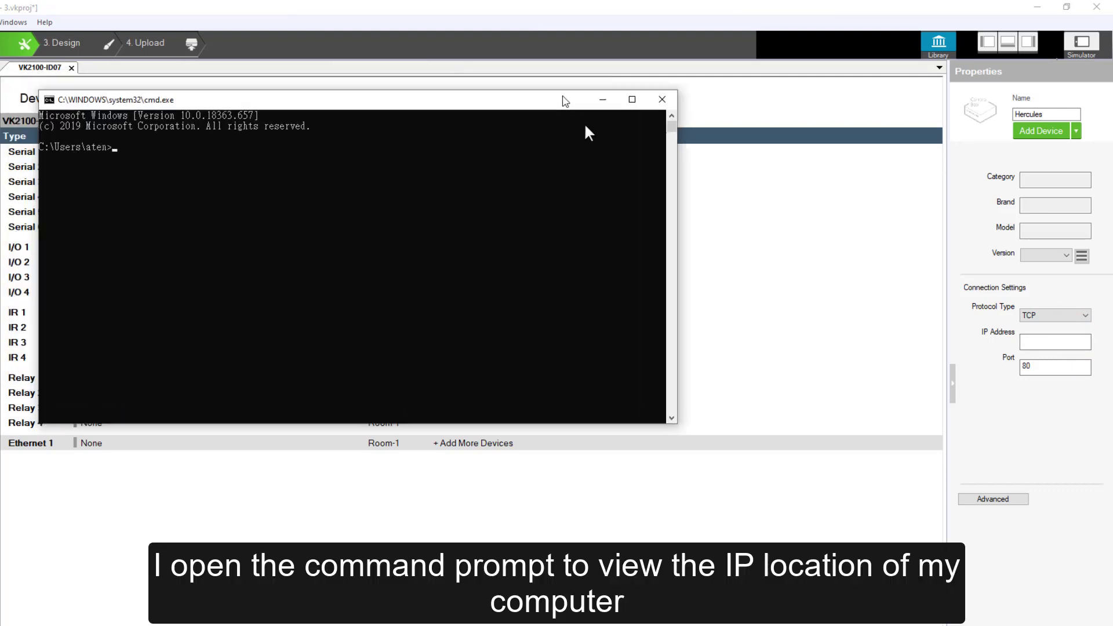
- Run ipconfig to find the computer's Wi-Fi IPv4 address, 192.168.0.34
left_click(458, 248)
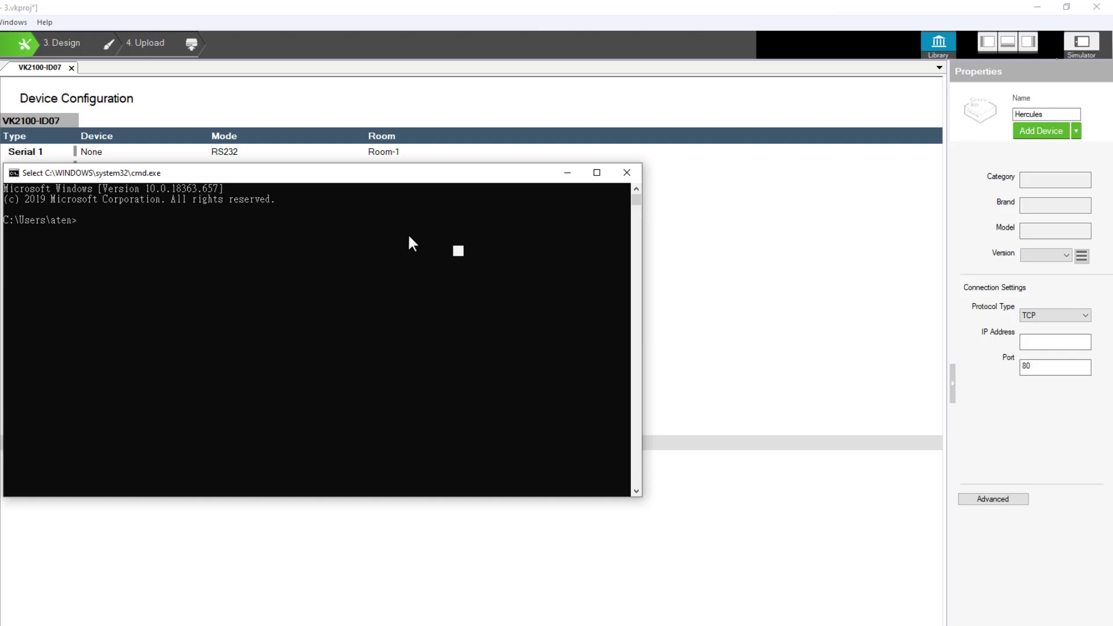
type("ipconfig")
key("Return")
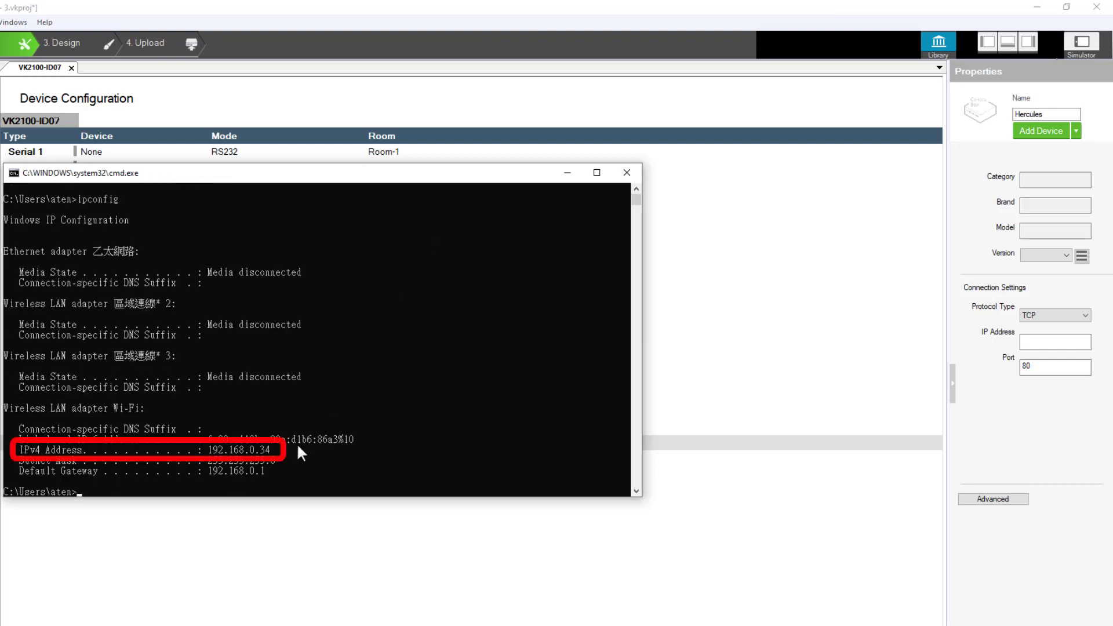
- Give Hercules IP 192.168.0.34 and port 9999, and add it to Ethernet 1
left_click(620, 170)
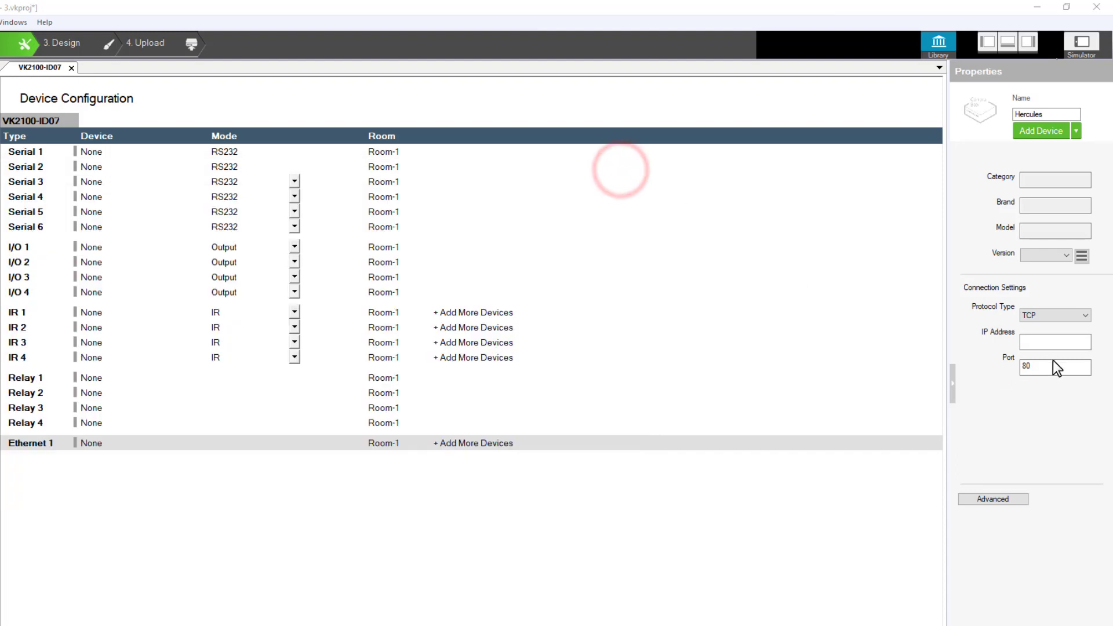
left_click(1056, 341)
type("192")
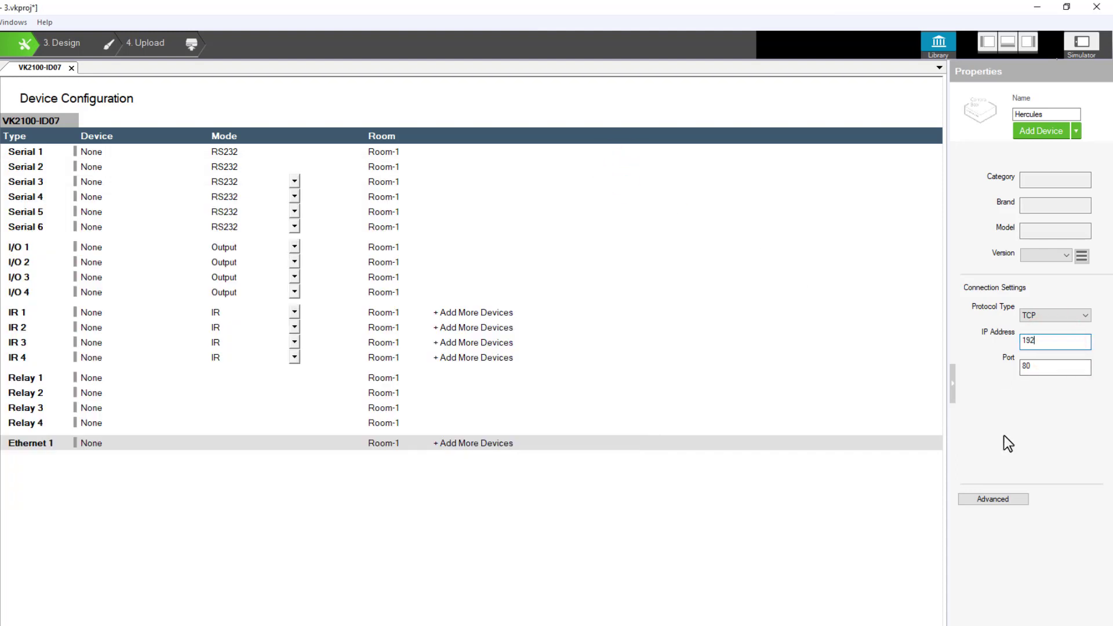
type(".168.0.34")
left_click(1033, 368)
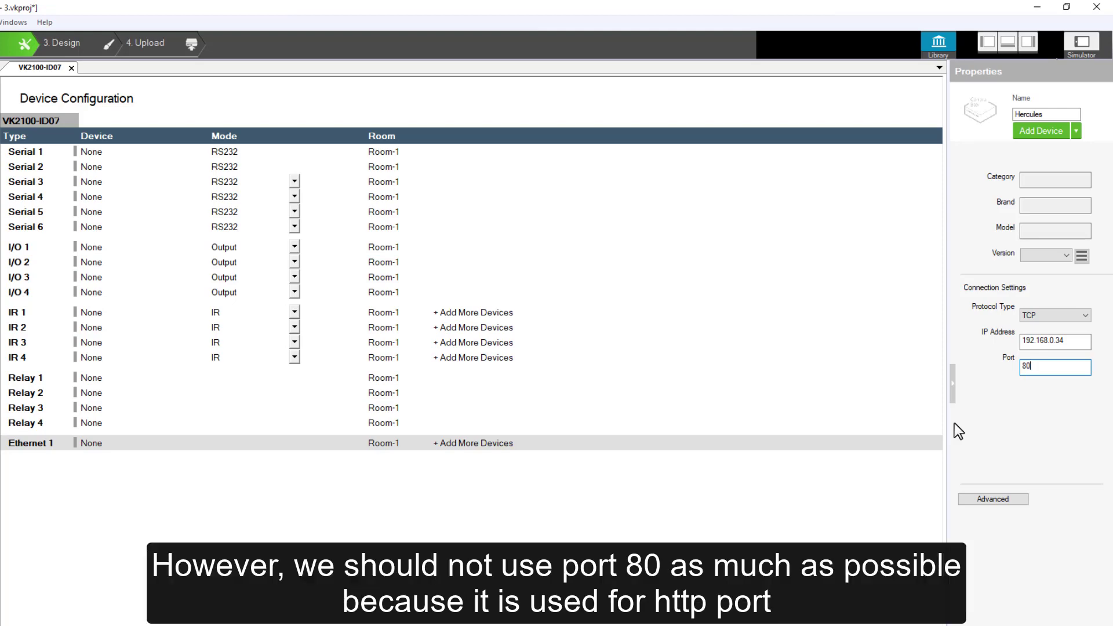
key("BackSpace")
key("BackSpace")
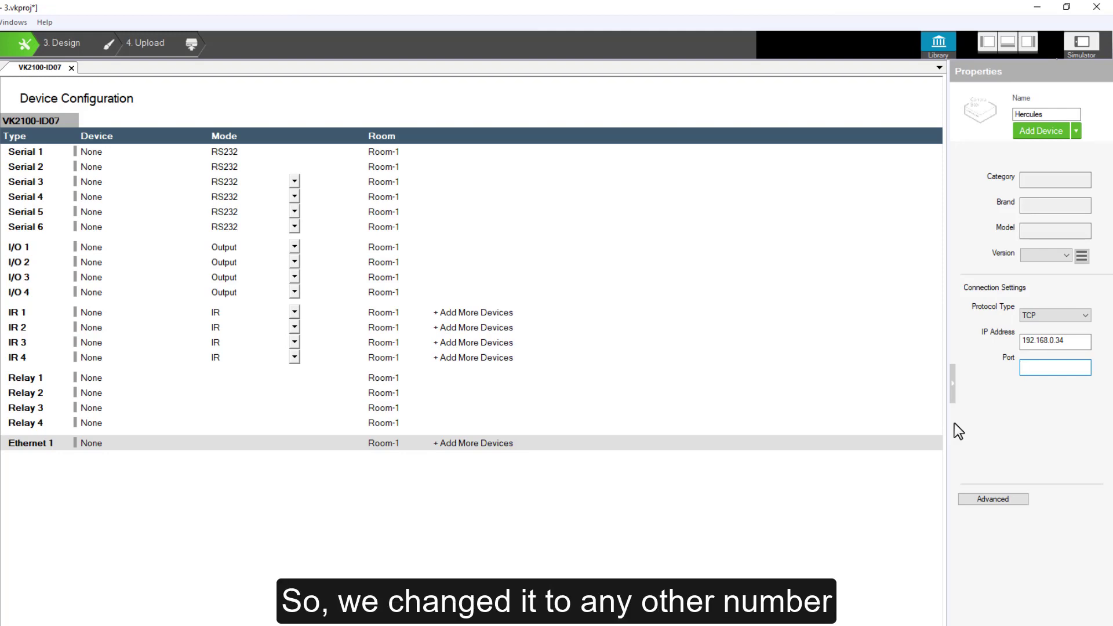
type("9999")
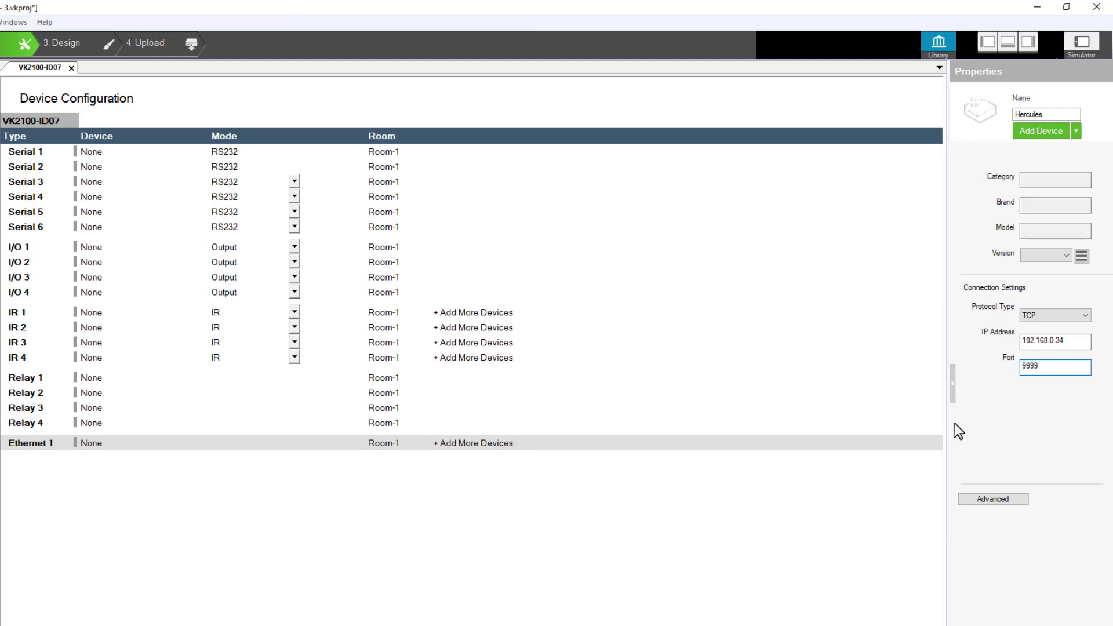
key("Return")
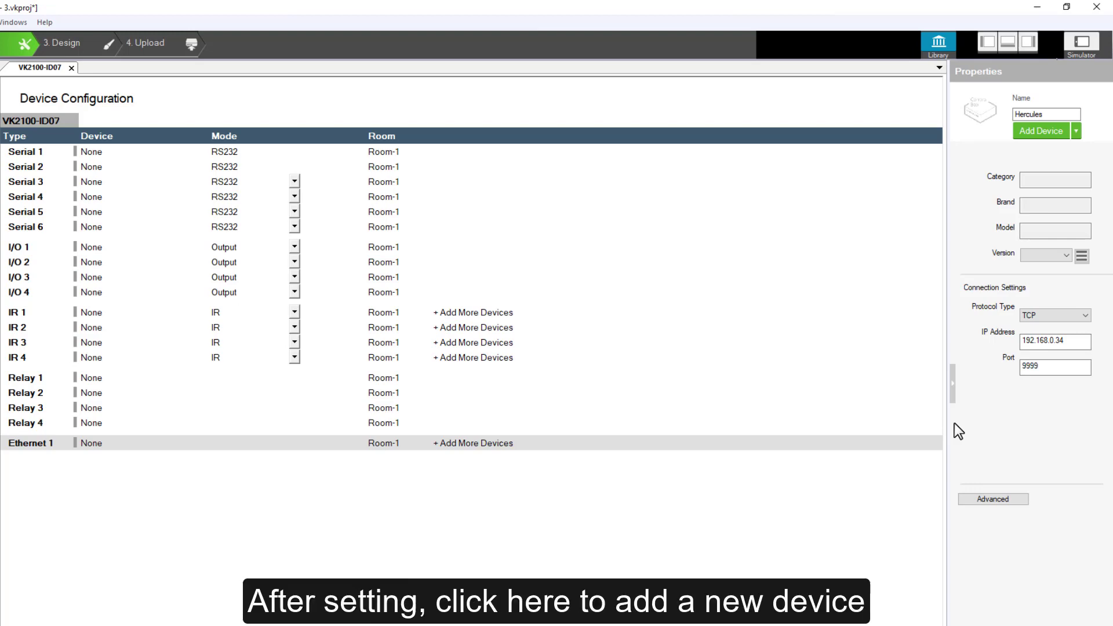
left_click(1065, 132)
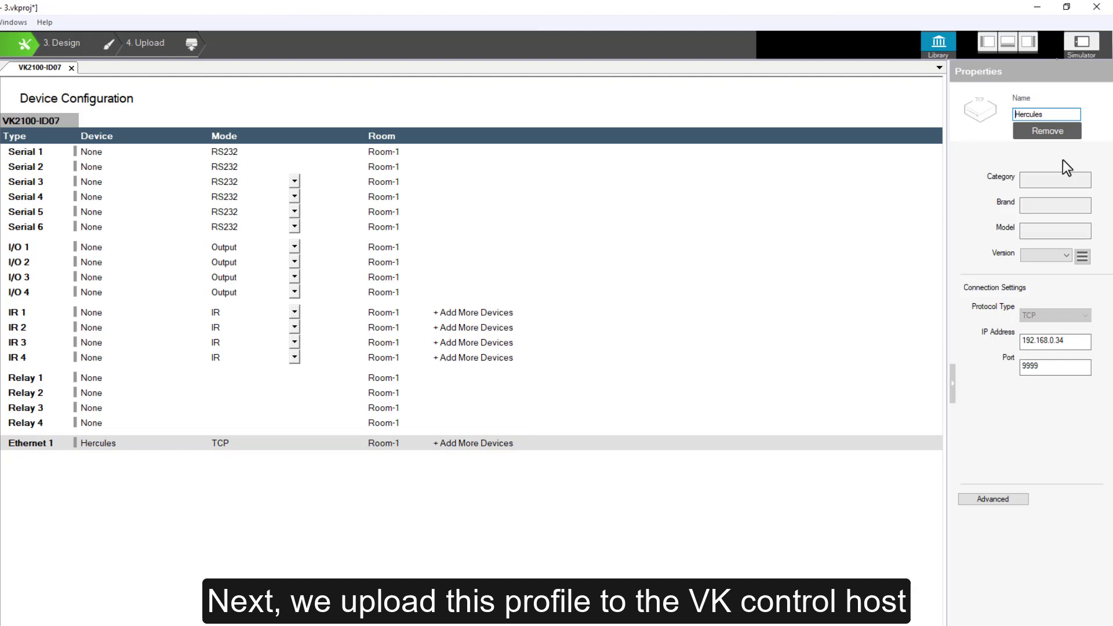
- Find controller 192.168.0.60, upload the profile to the VK2100-ID07, and confirm success
left_click(131, 48)
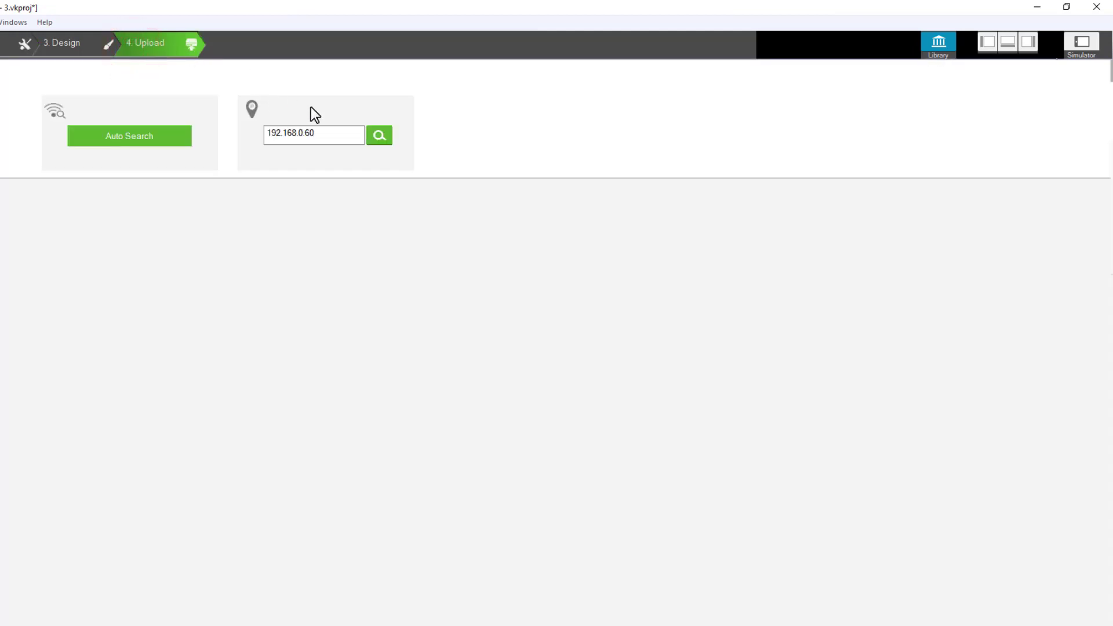
left_click(379, 136)
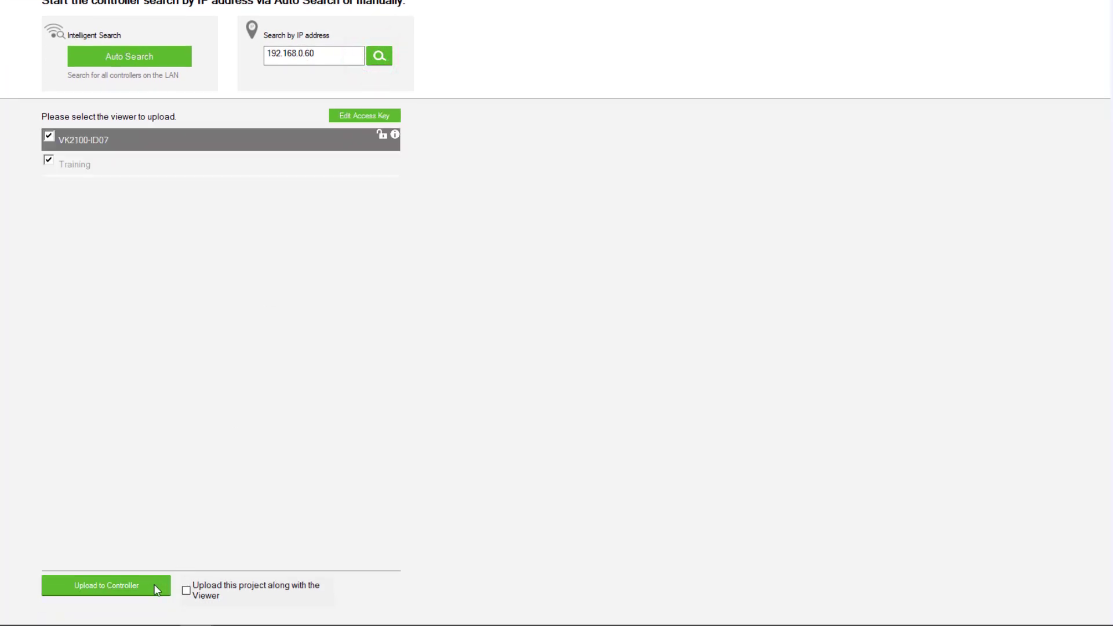
left_click(155, 587)
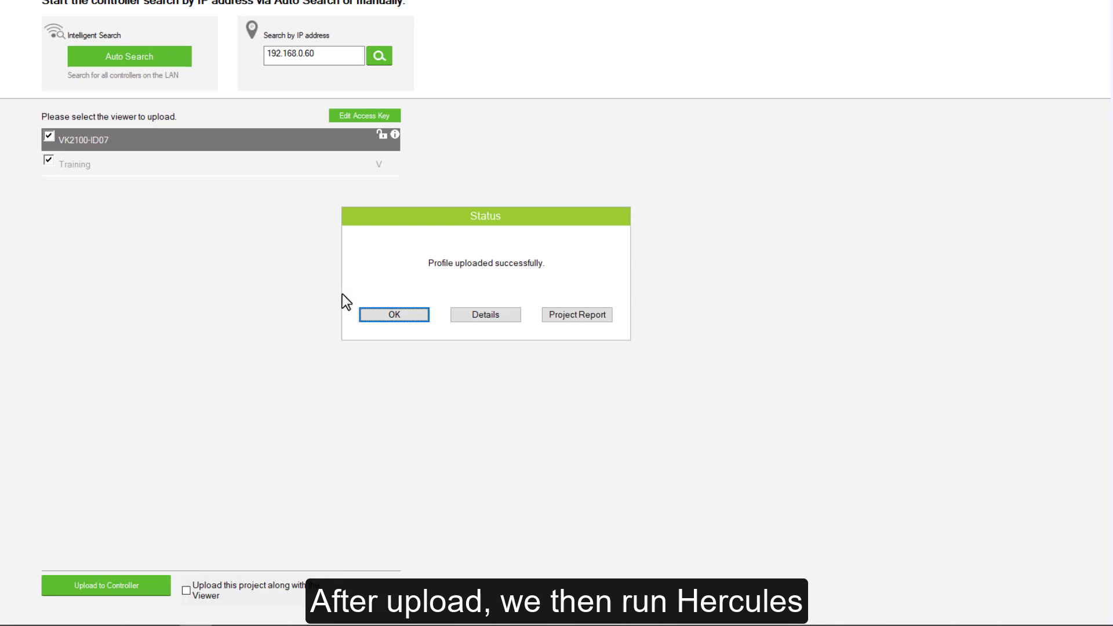
left_click(372, 314)
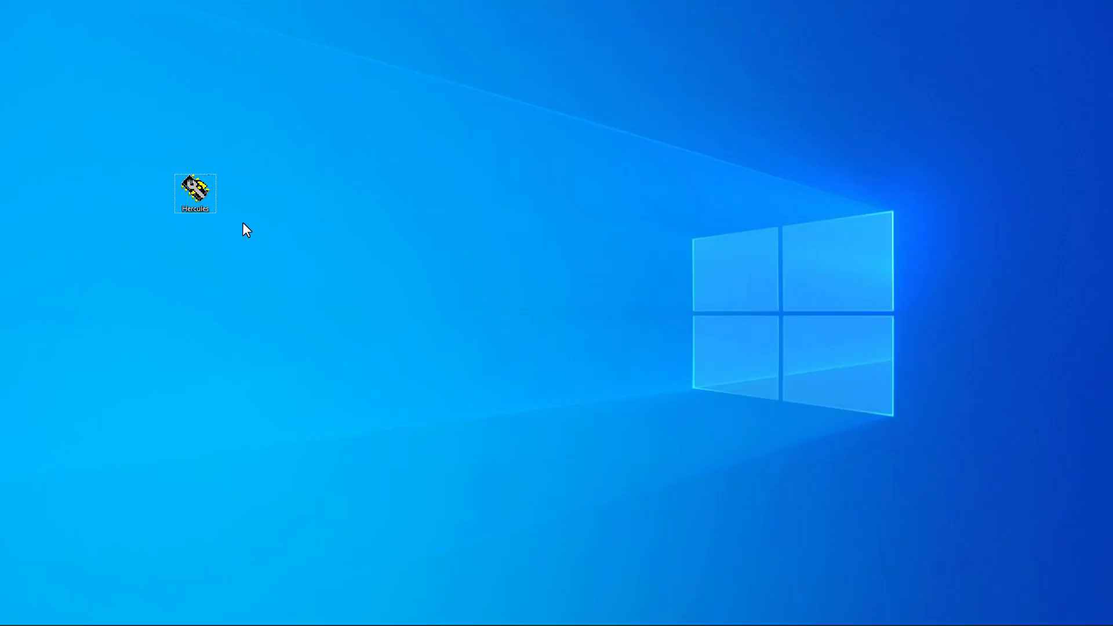
- Launch Hercules and open its TCP Server page with port 9999
double_click(197, 194)
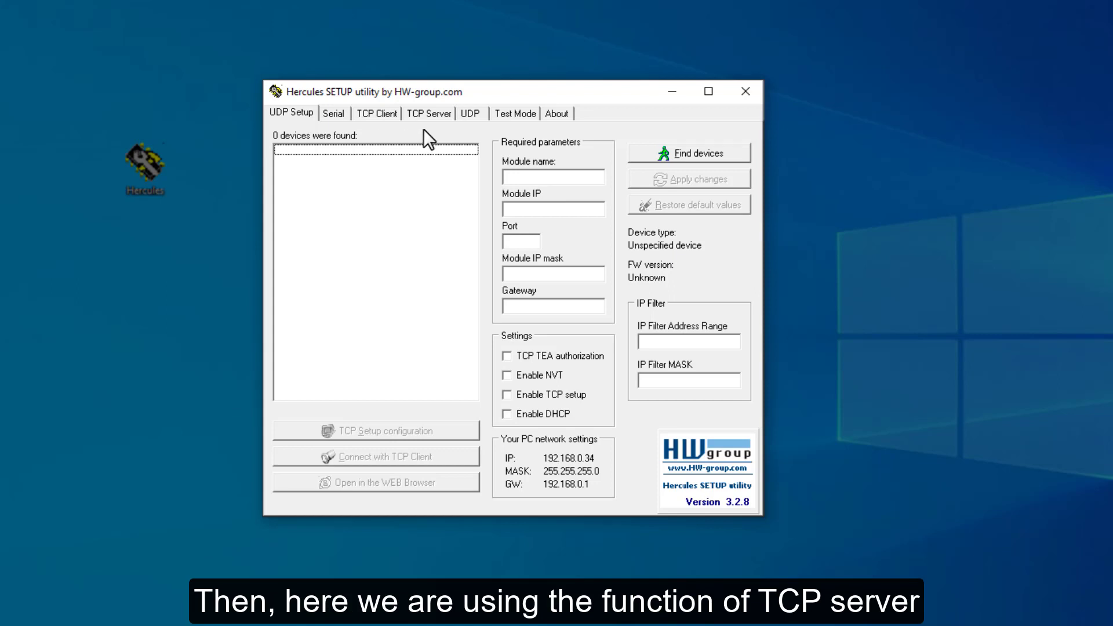
left_click(436, 113)
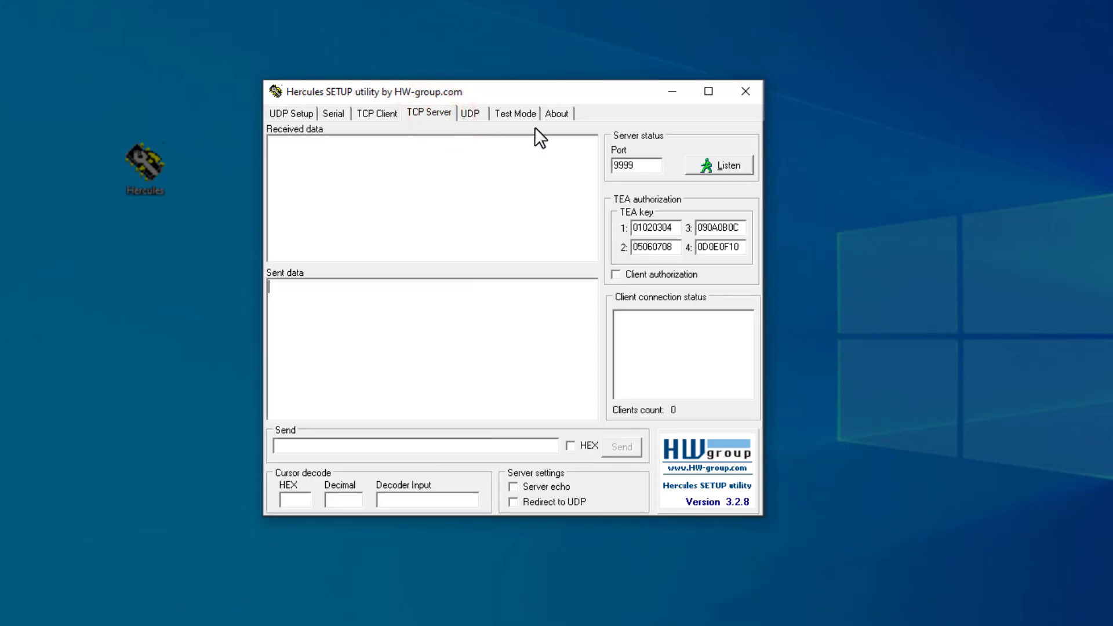
left_click(659, 165)
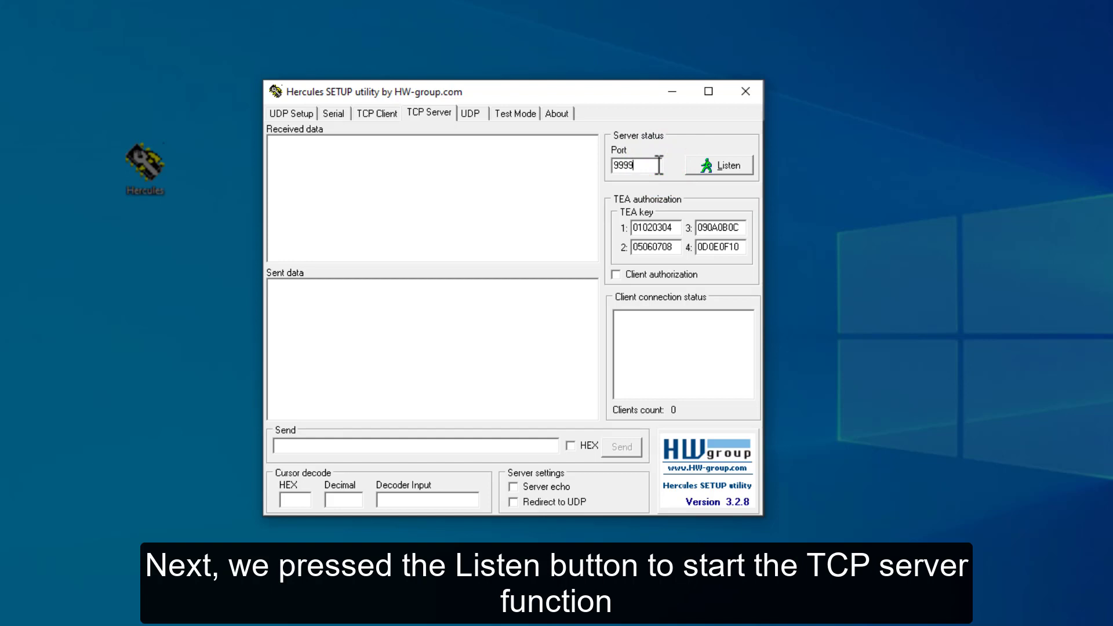
- Start the Hercules TCP server listening on port 9999 so controller 192.168.0.60 connects
left_click(742, 164)
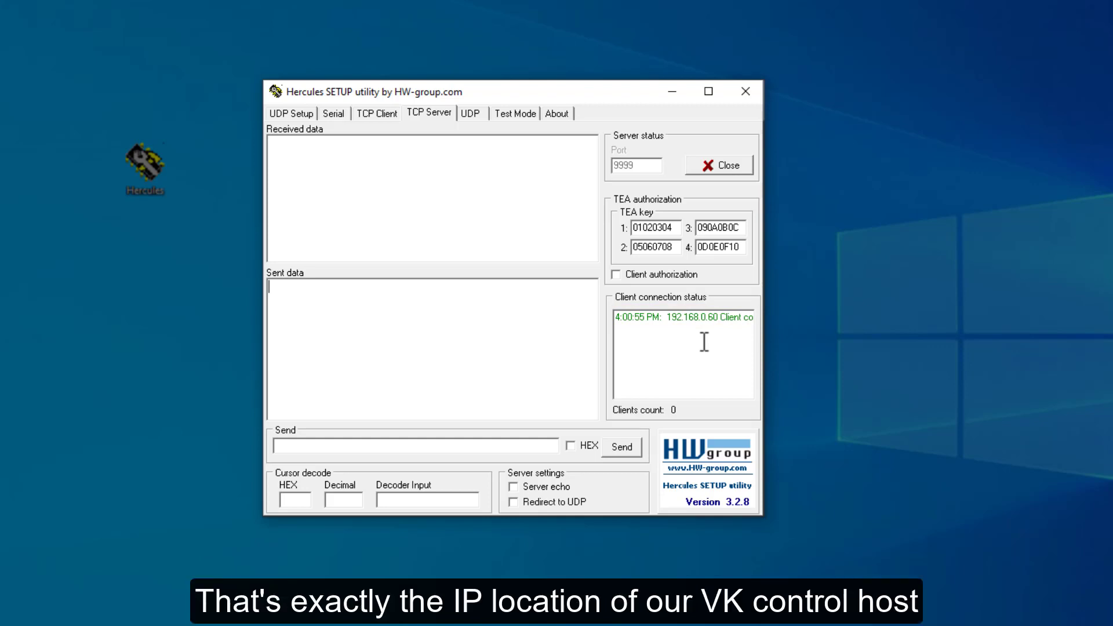
- Send 123ABC to the controller, then append $0D to the send string
left_click(384, 444)
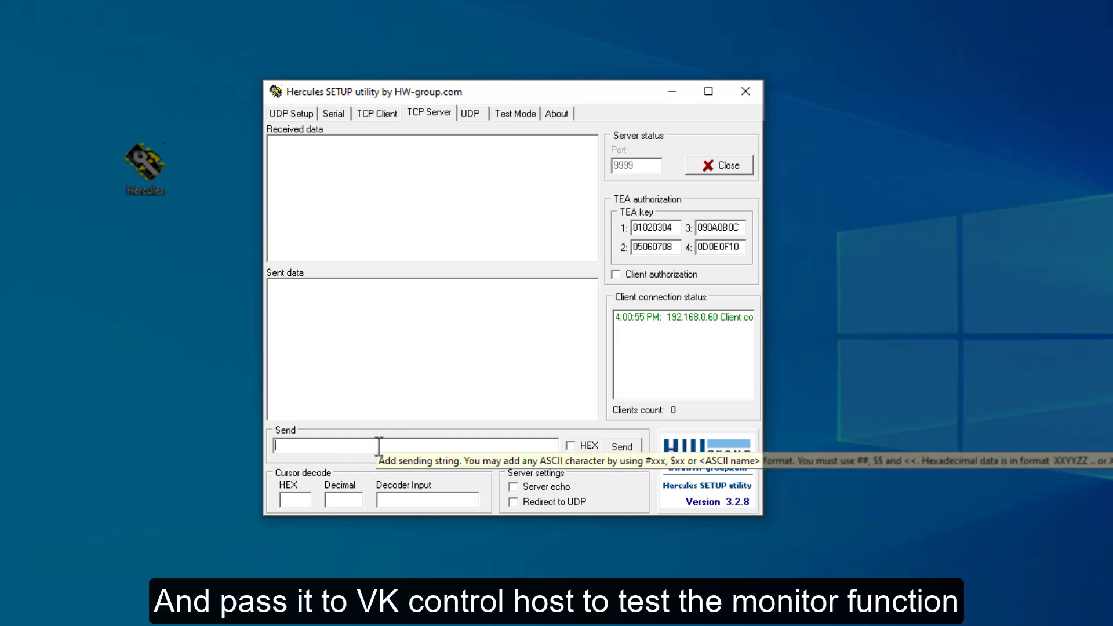
left_click(379, 446)
type("1")
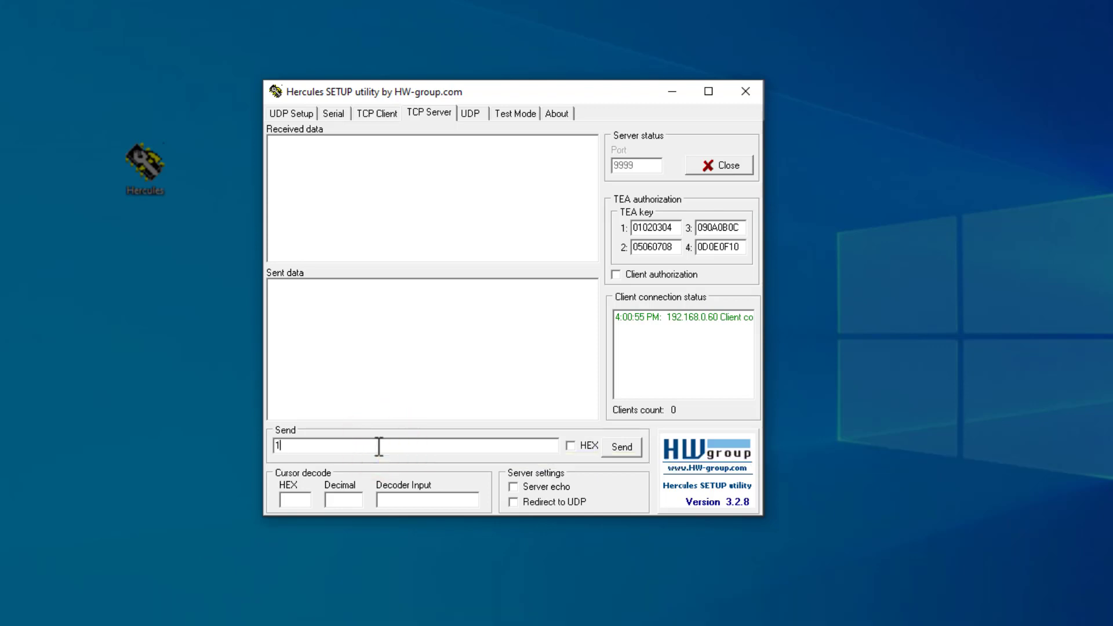
type("23ABC")
left_click(631, 450)
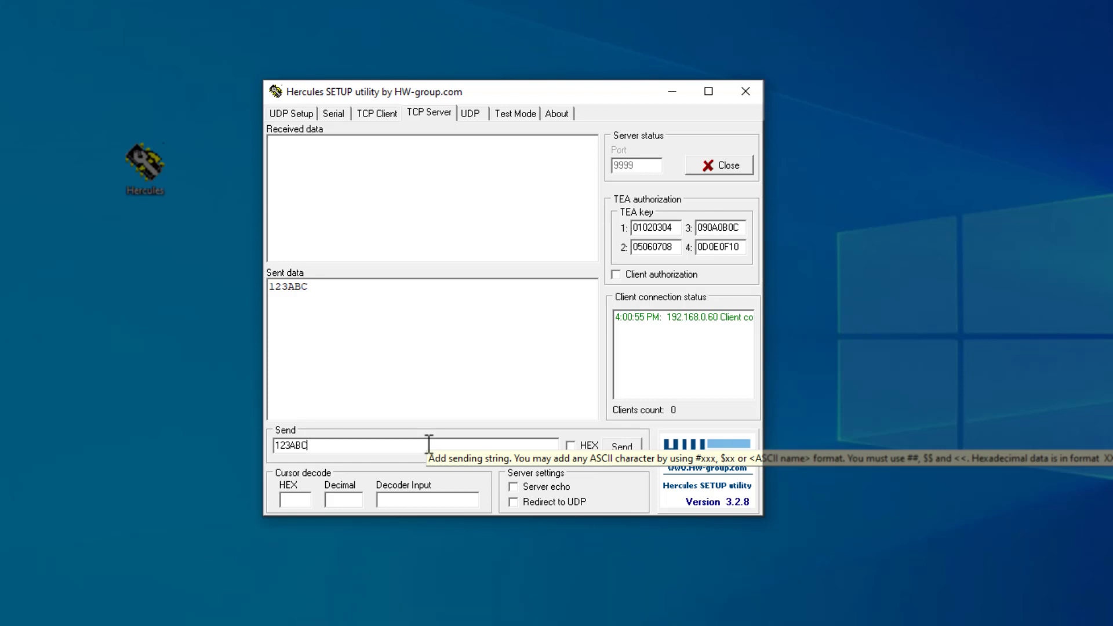
type("$")
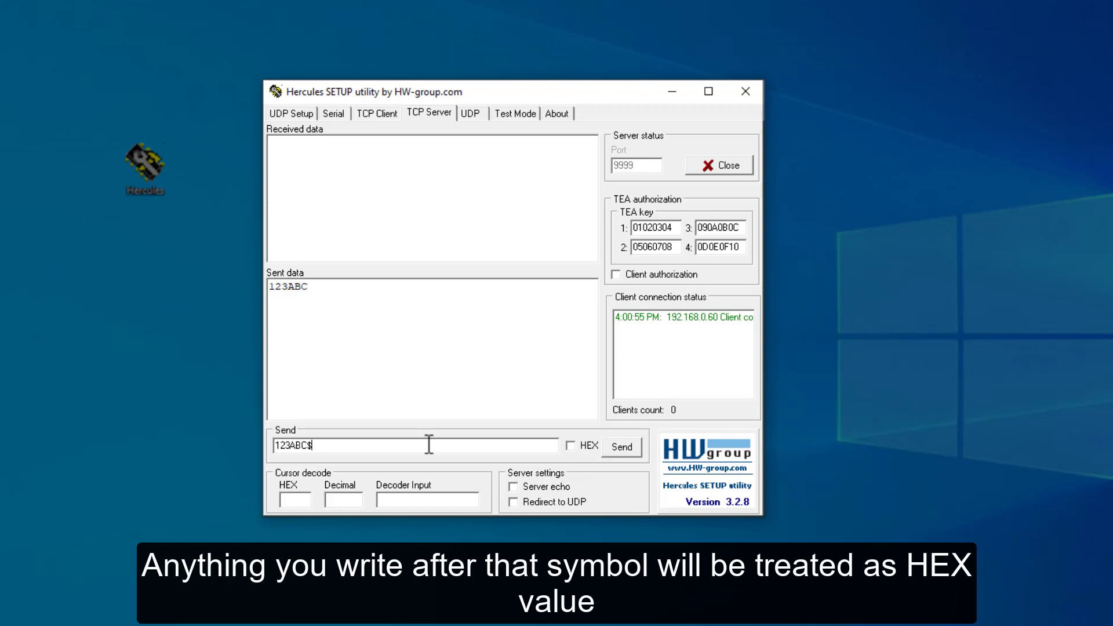
type("0D")
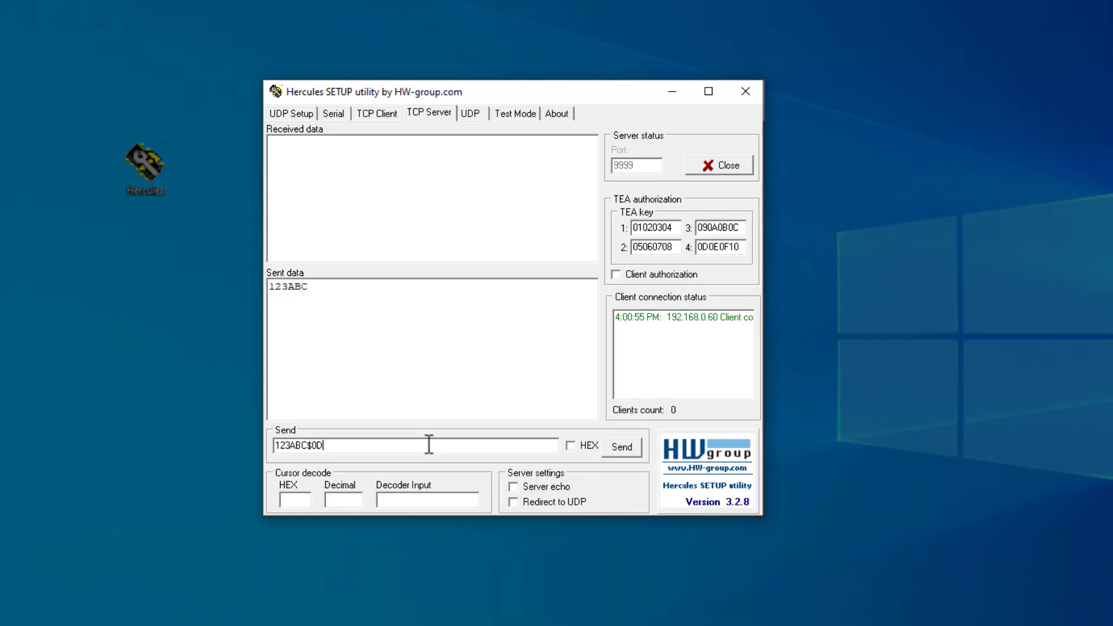